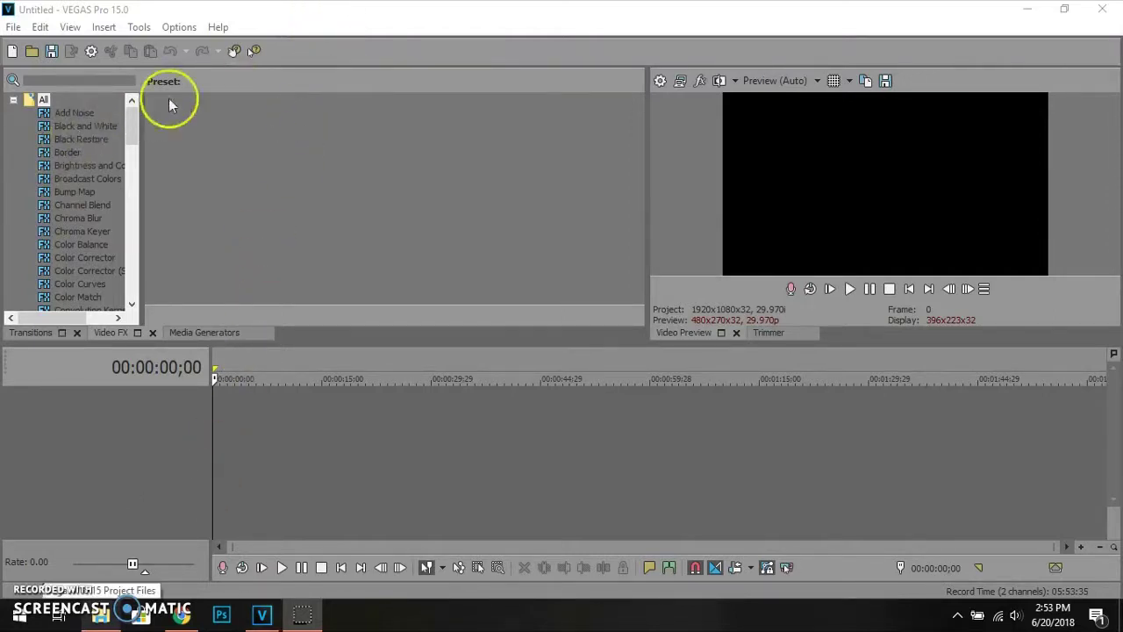
# Step: Drag 20150616_092129 from the Vegas Pro 15 Project Files folder onto the VEGAS timeline
pyautogui.click(13, 27)
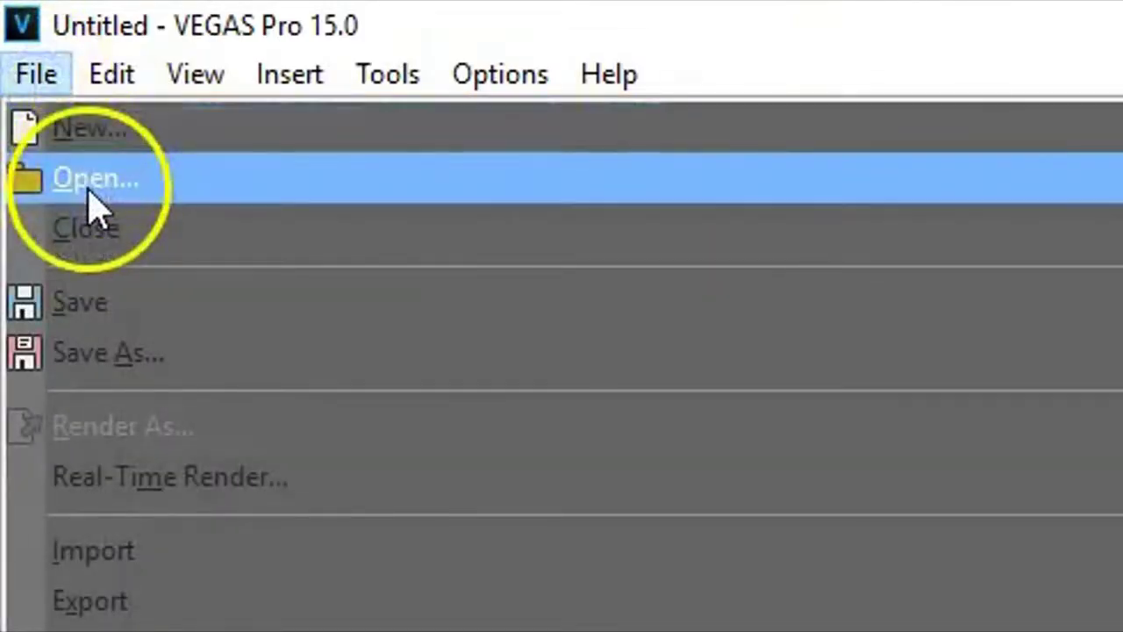
pyautogui.press('Escape')
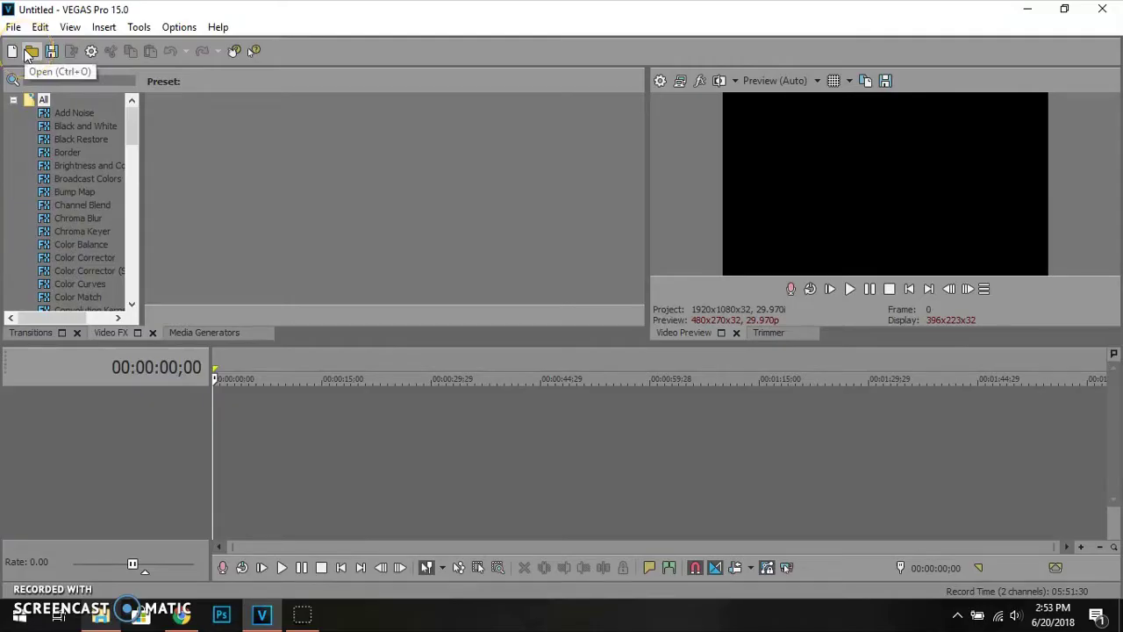
pyautogui.click(29, 52)
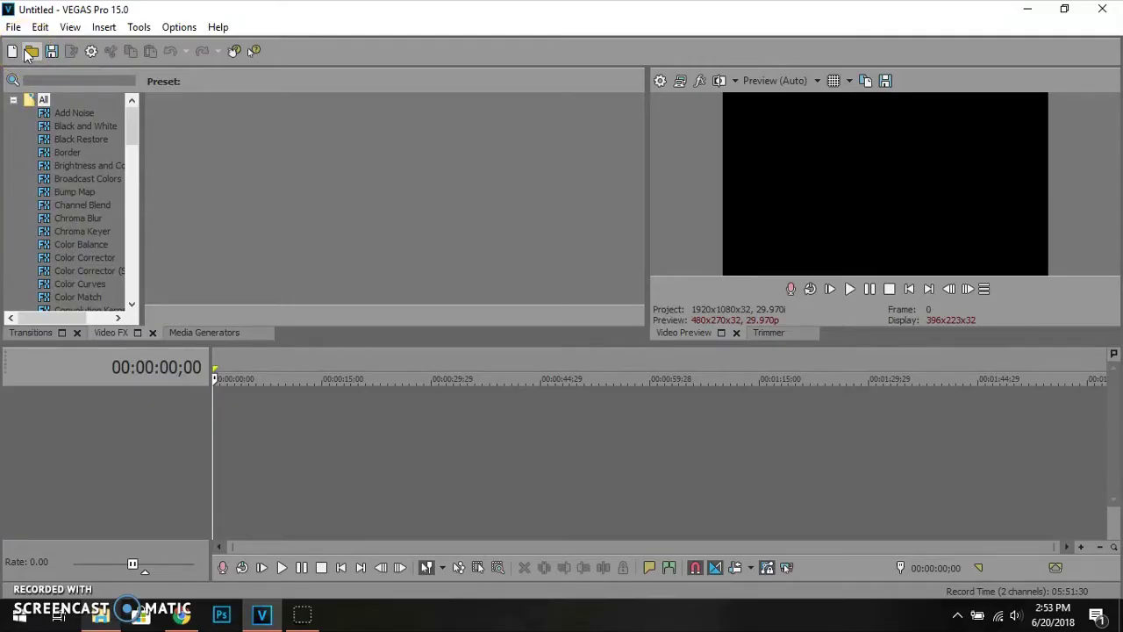
pyautogui.click(102, 616)
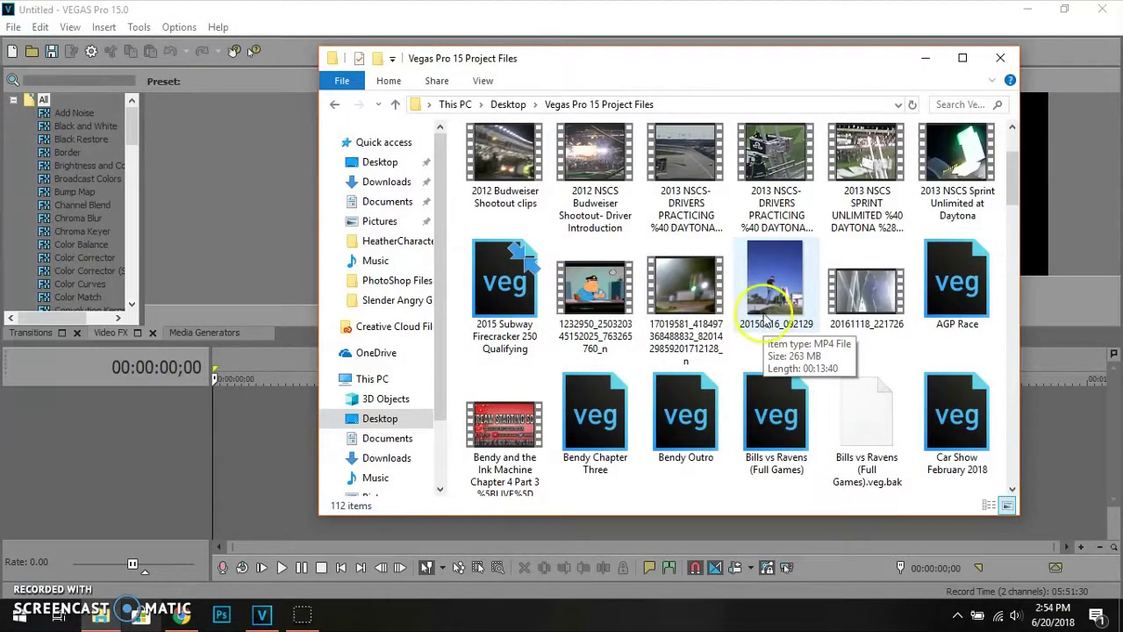
pyautogui.click(765, 324)
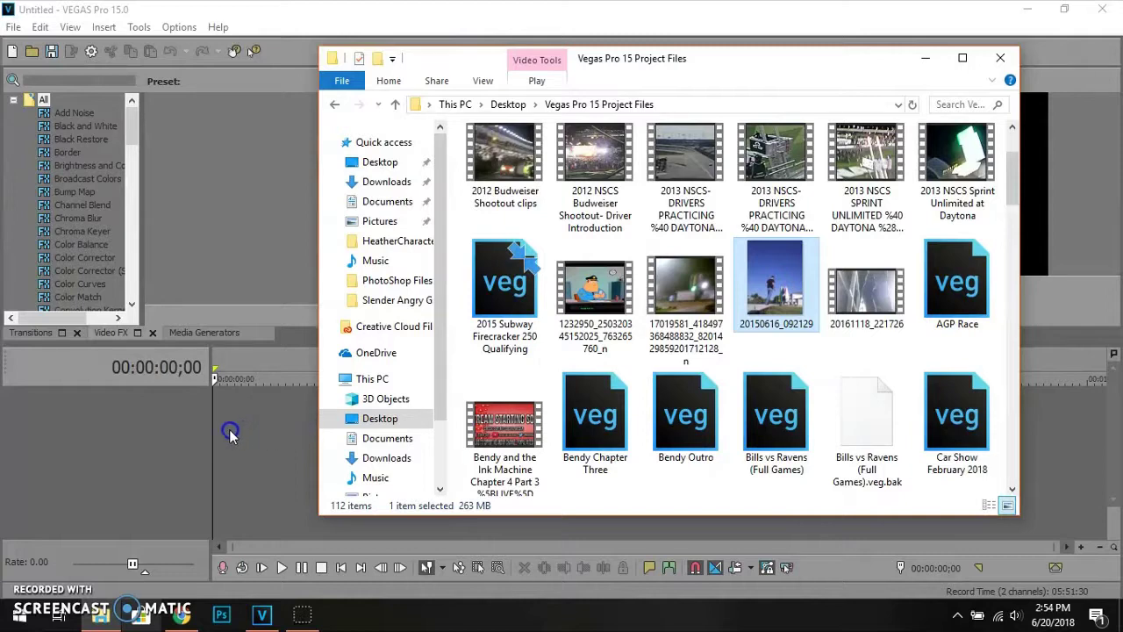
pyautogui.moveTo(229, 428); pyautogui.dragTo(215, 431)
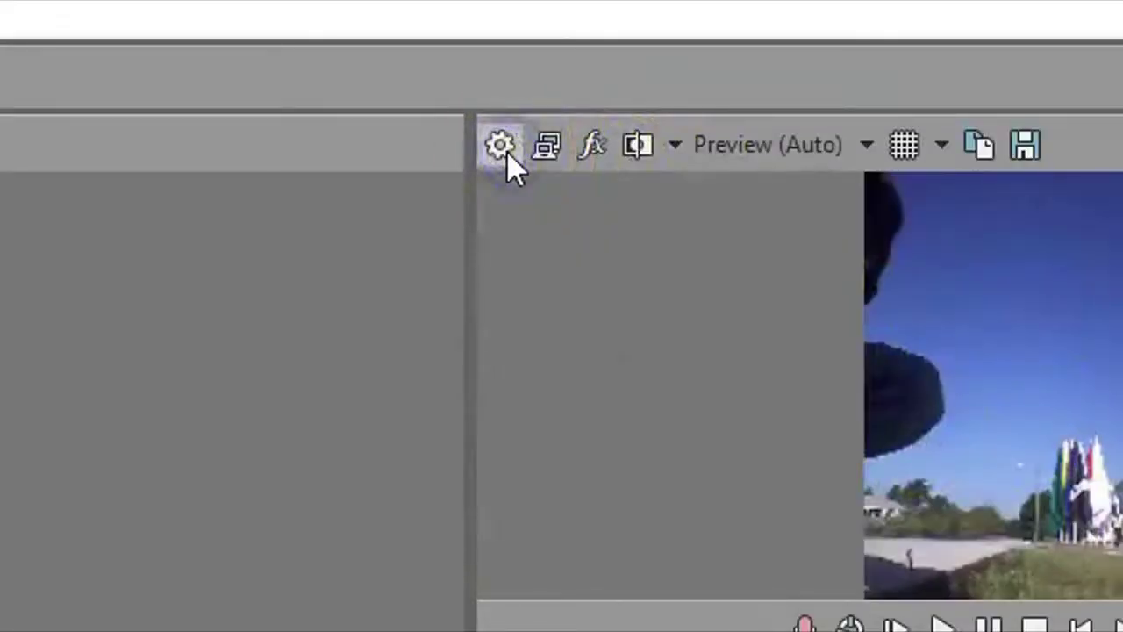
# Step: Change the project video size from 480x640 to 1920x1080
pyautogui.click(507, 156)
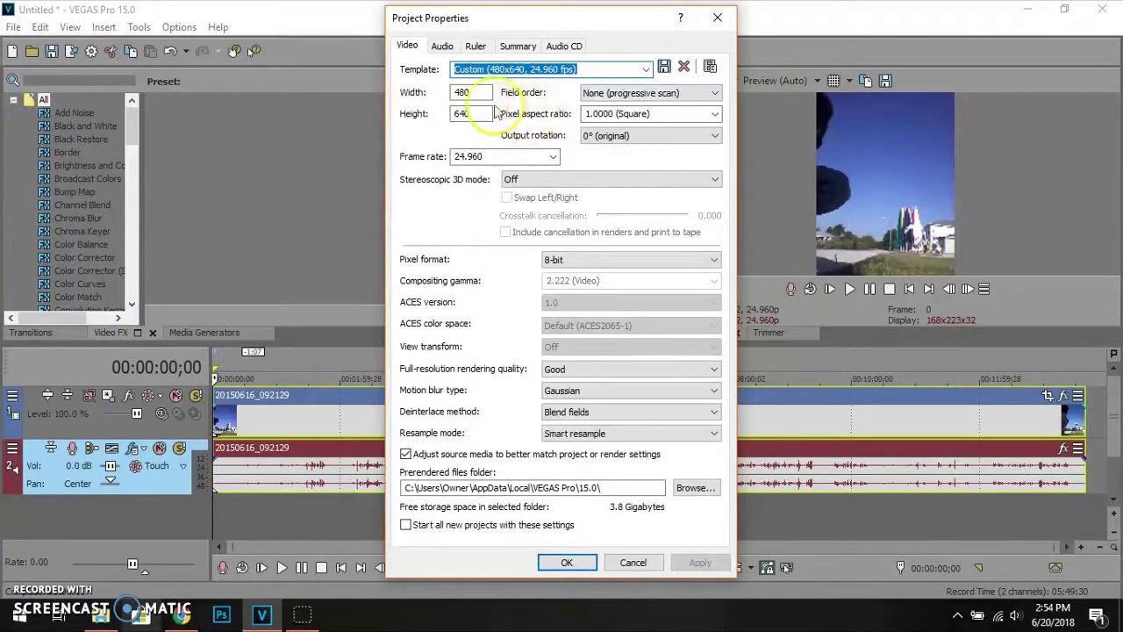
pyautogui.doubleClick(101, 176)
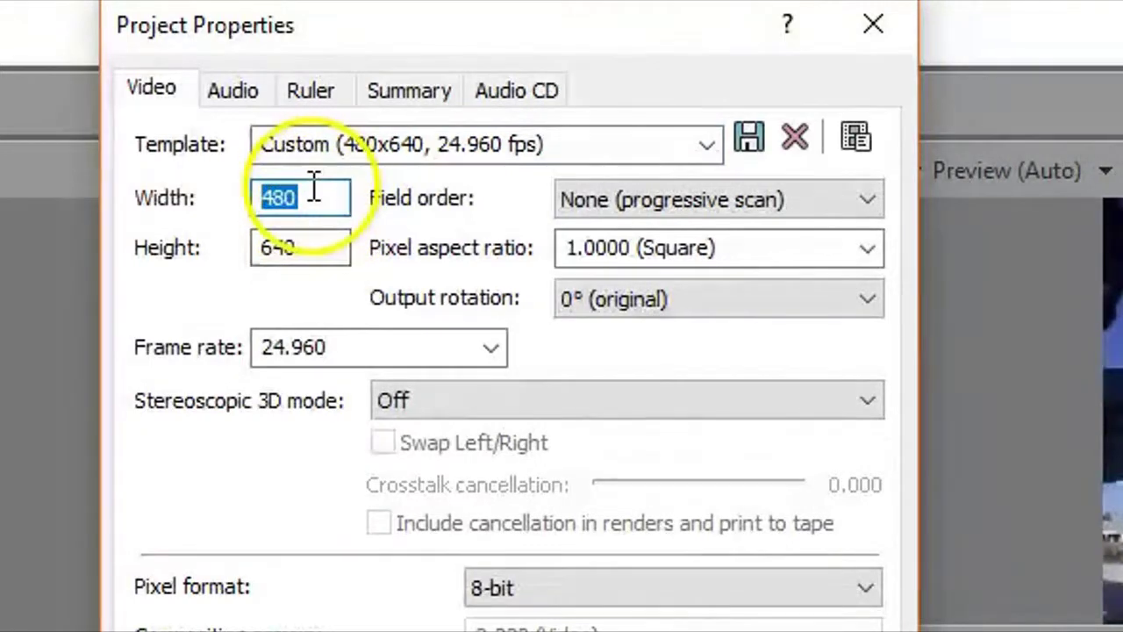
pyautogui.write('1,920')
pyautogui.press('Tab')
pyautogui.write('1,080')
pyautogui.press('Tab')
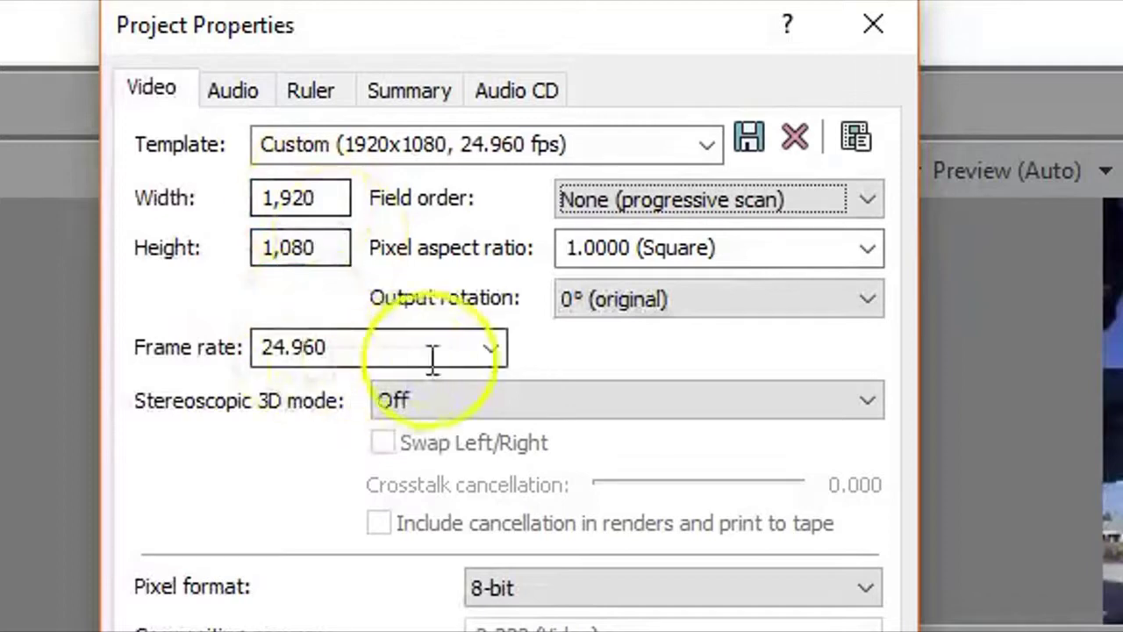
# Step: Set frame rate 29.970 (NTSC), resample mode Disable and rendering quality Best, then apply
pyautogui.click(495, 342)
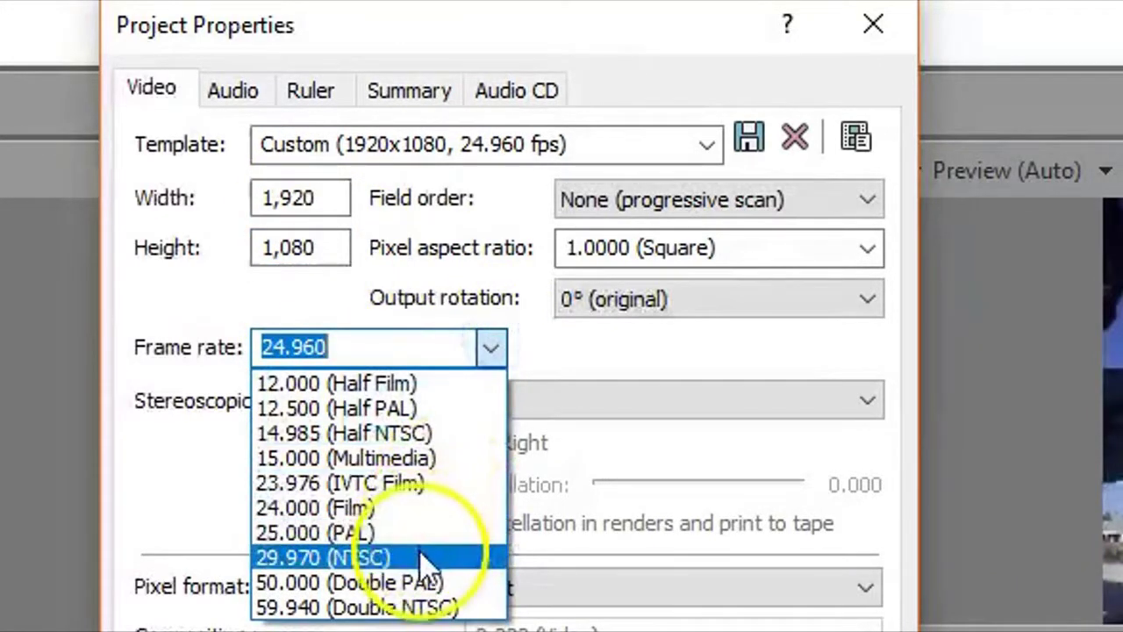
pyautogui.click(465, 558)
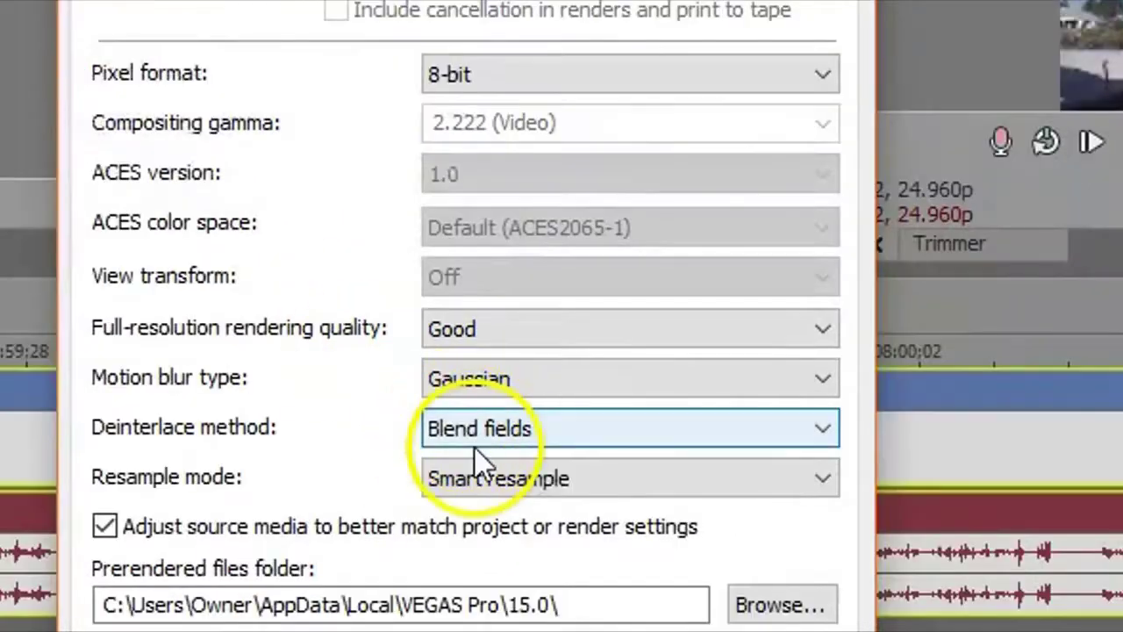
pyautogui.click(478, 482)
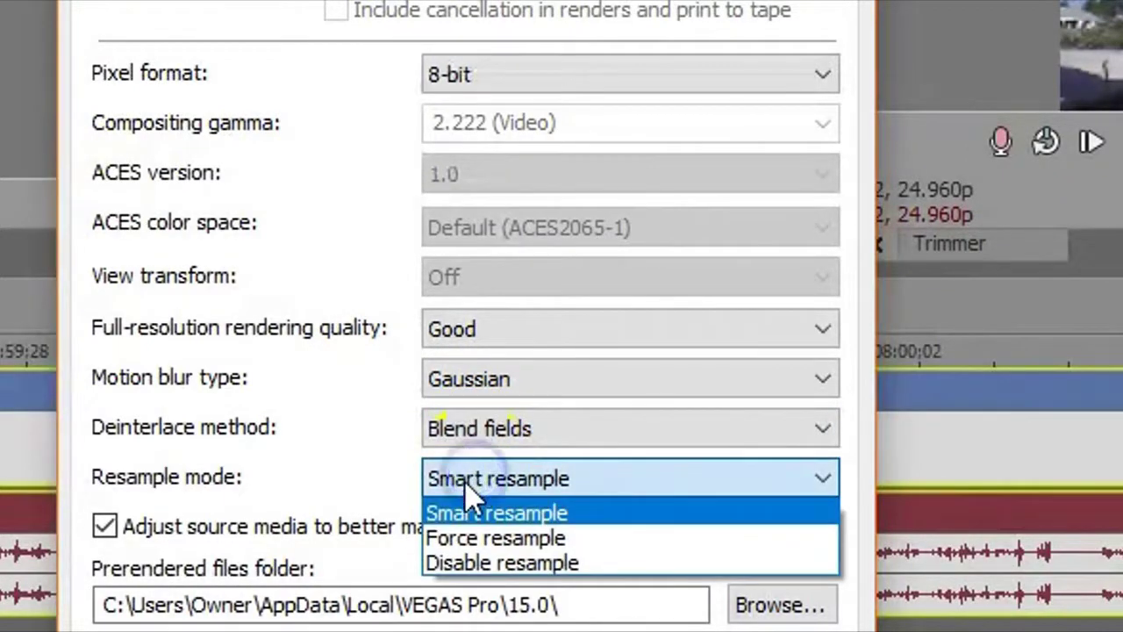
pyautogui.click(463, 564)
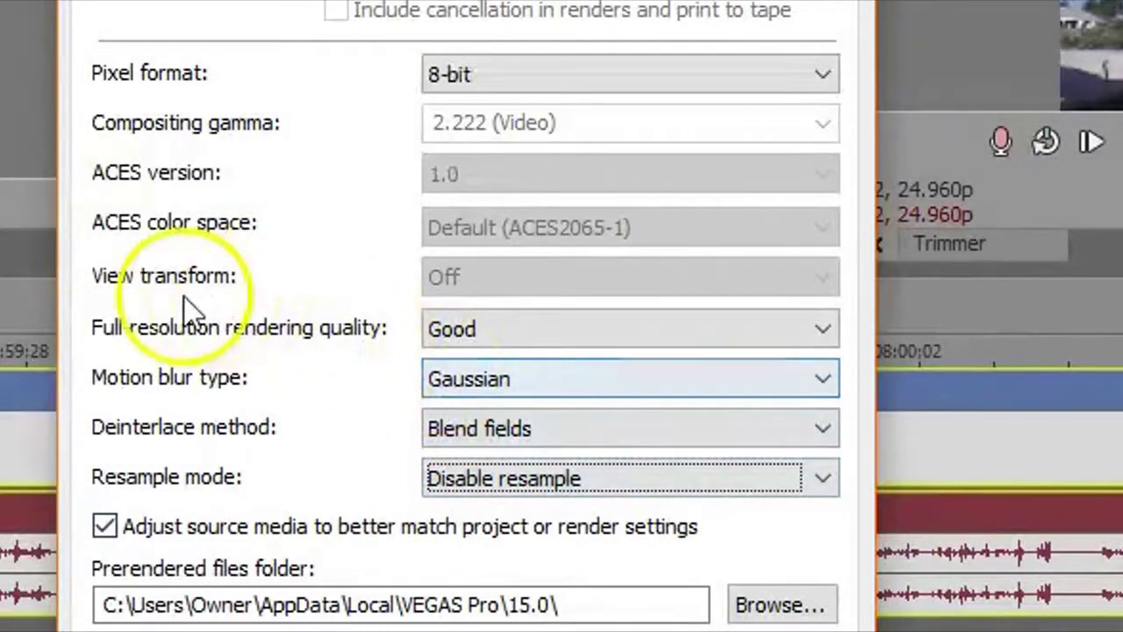
pyautogui.click(478, 336)
pyautogui.click(484, 436)
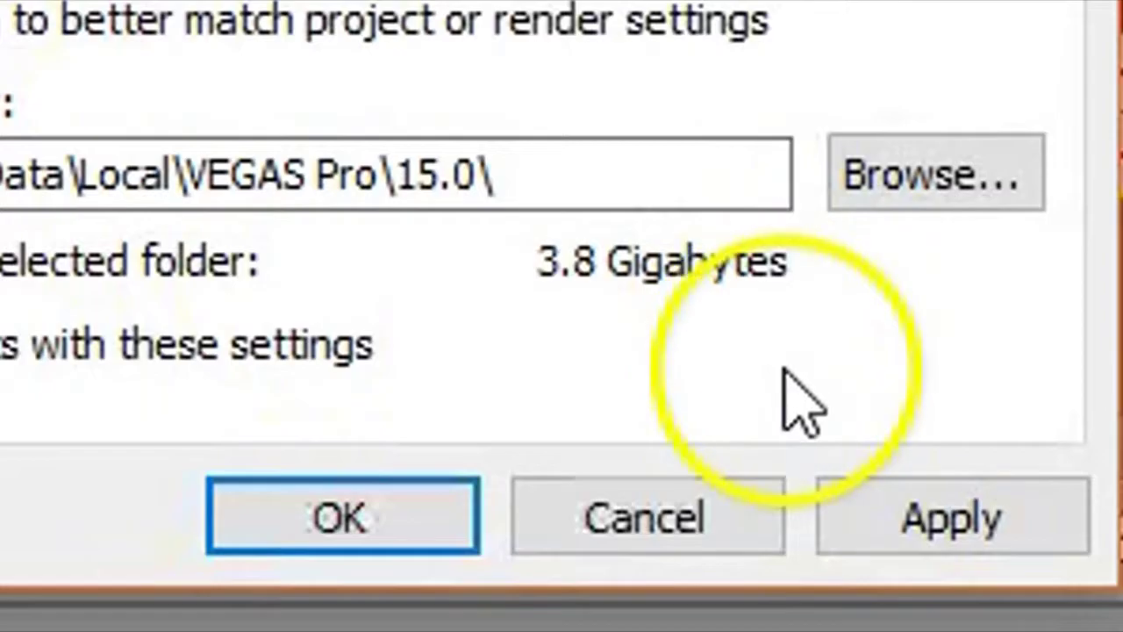
pyautogui.click(878, 529)
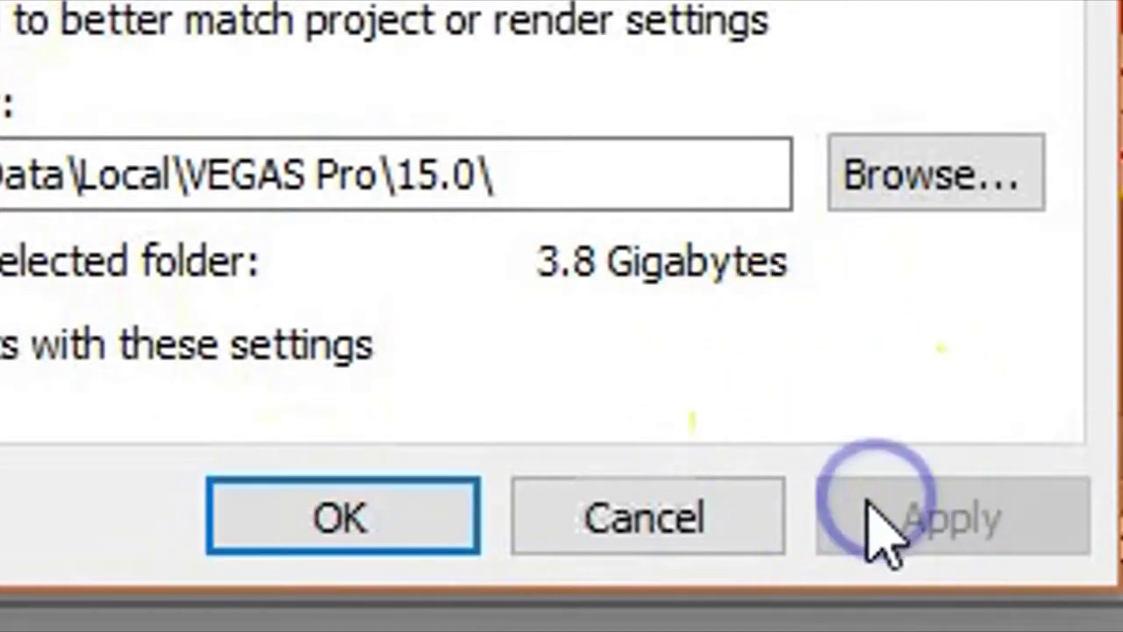
pyautogui.click(316, 522)
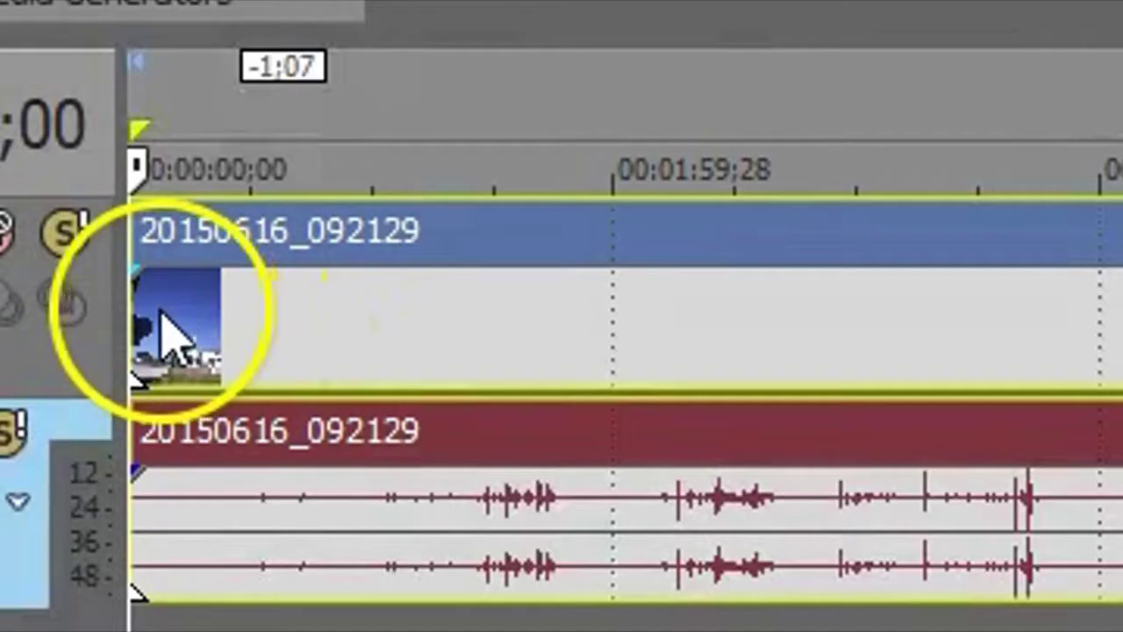
# Step: In the video event's properties, choose Disable resample and uncheck Maintain aspect ratio
pyautogui.click(121, 321)
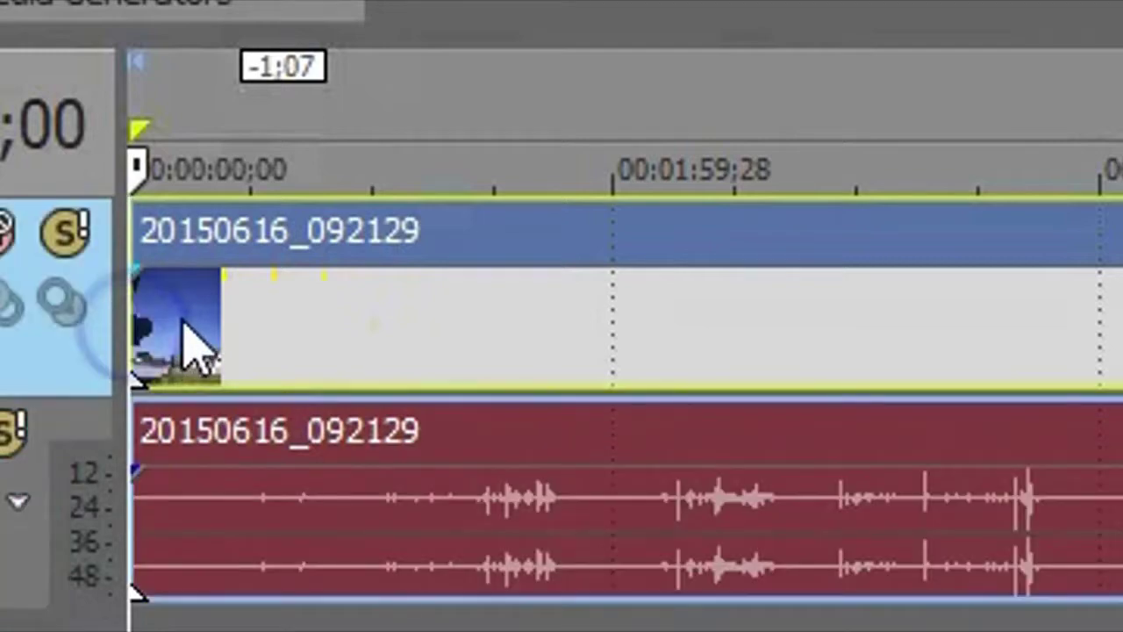
pyautogui.rightClick(187, 326)
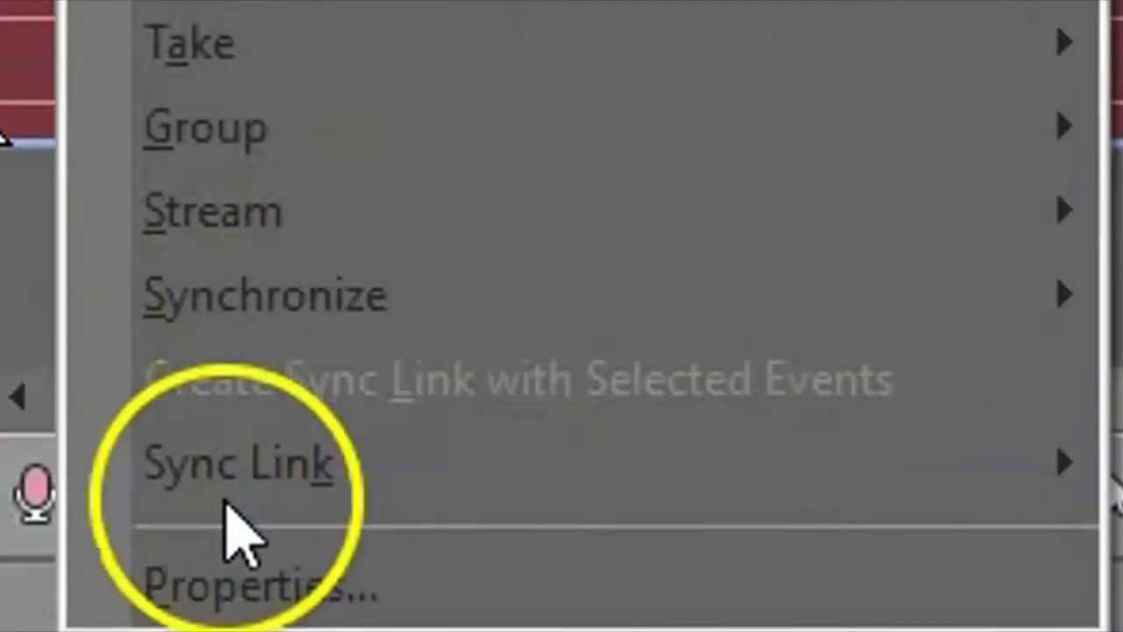
pyautogui.click(237, 565)
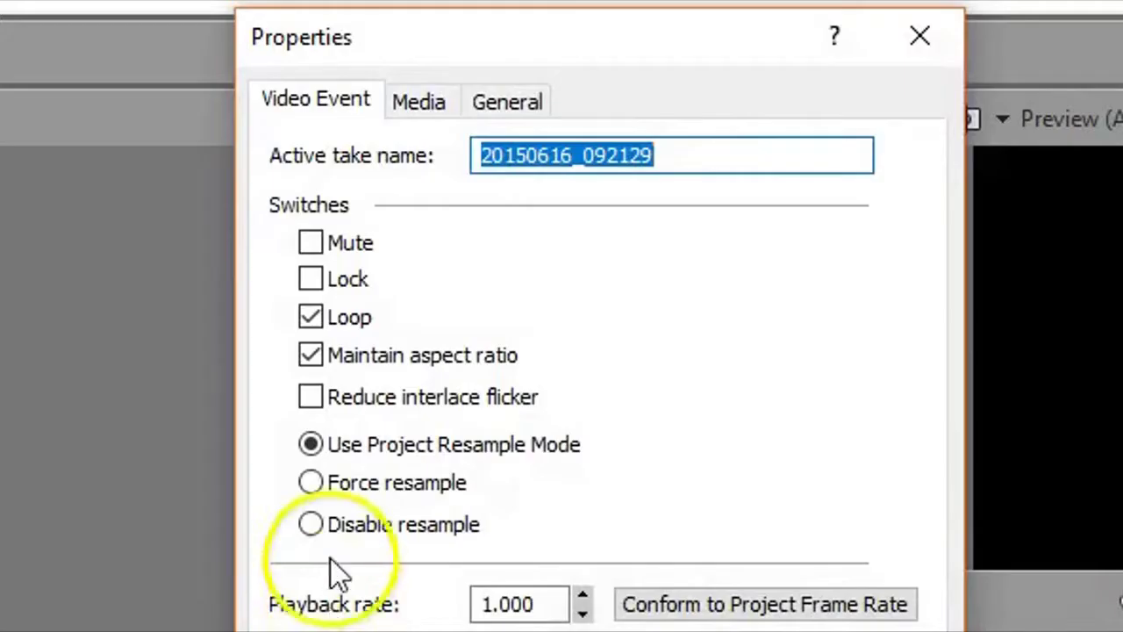
pyautogui.click(332, 527)
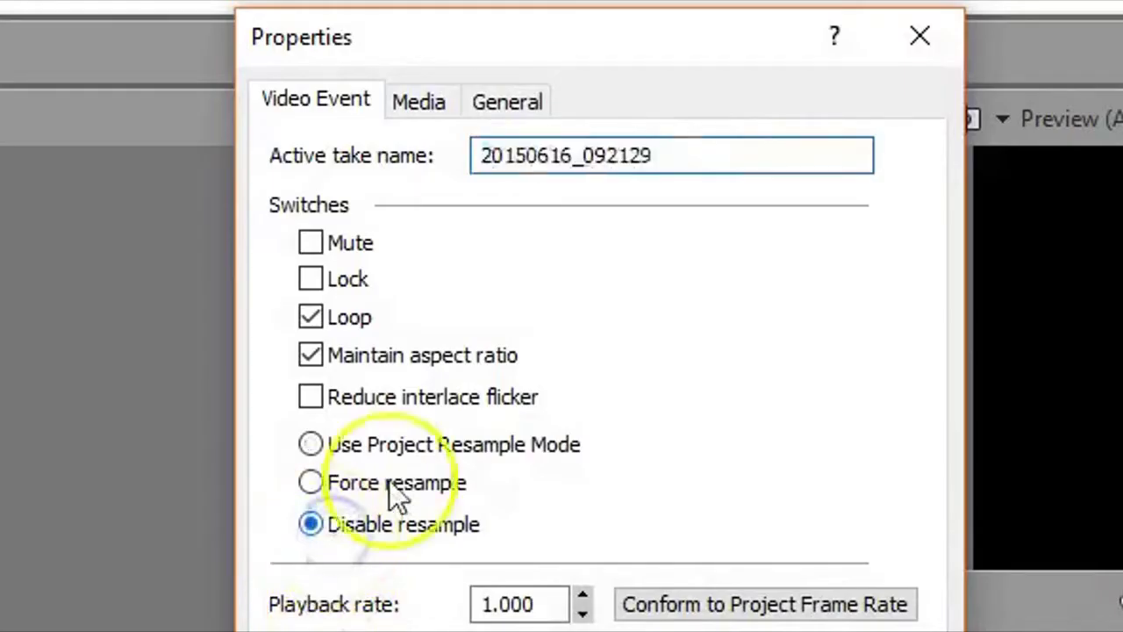
pyautogui.click(311, 356)
pyautogui.click(584, 545)
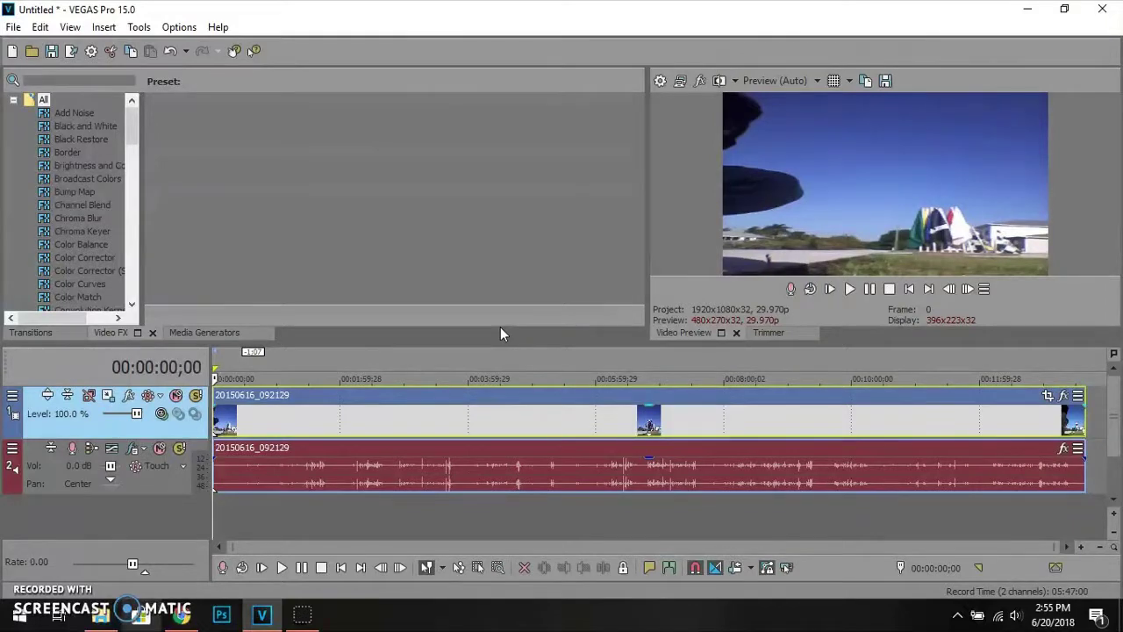
# Step: Re-enable Maintain aspect ratio in the video event's properties
pyautogui.rightClick(263, 421)
pyautogui.click(294, 578)
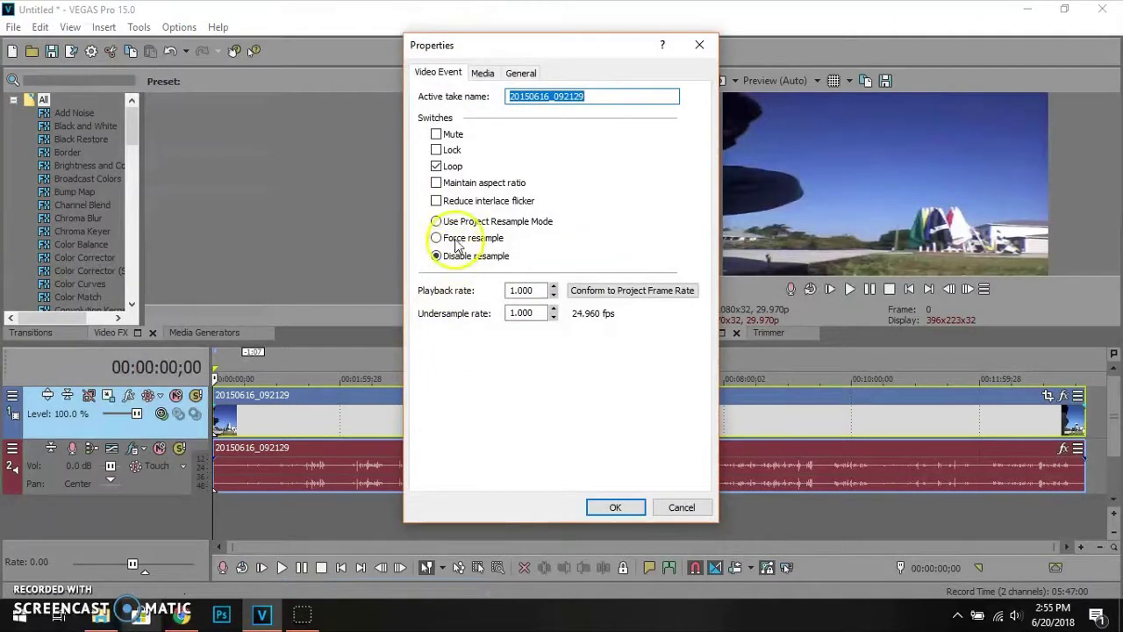
pyautogui.click(436, 182)
pyautogui.click(610, 504)
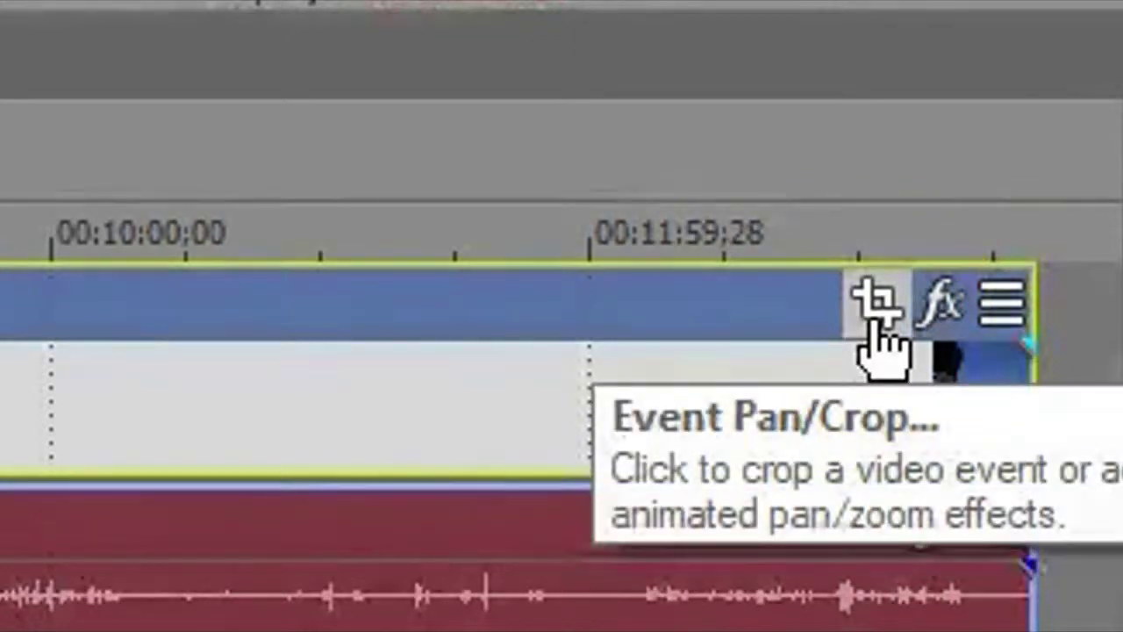
pyautogui.click(876, 320)
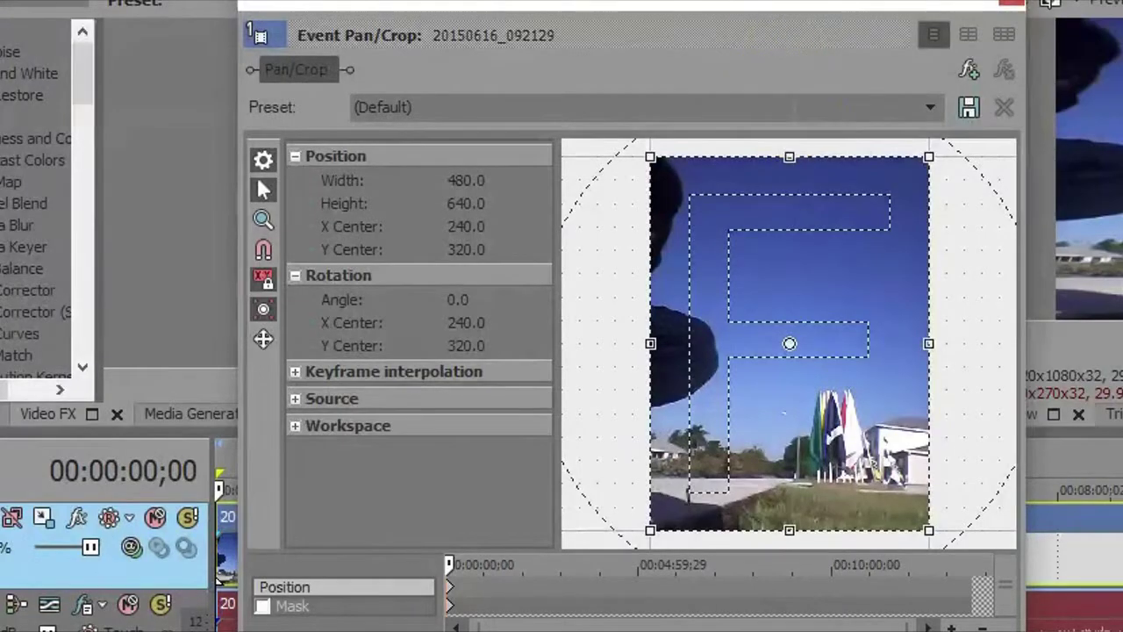
pyautogui.scroll(-2, 750, 351)
pyautogui.scroll(-3, 750, 350)
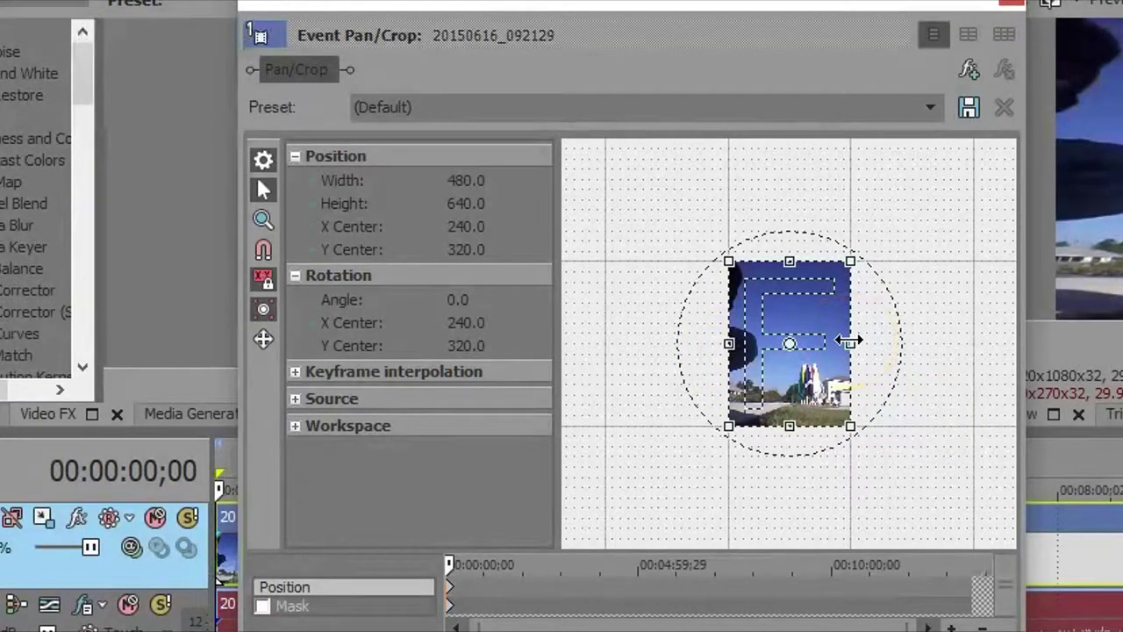
pyautogui.click(1010, 4)
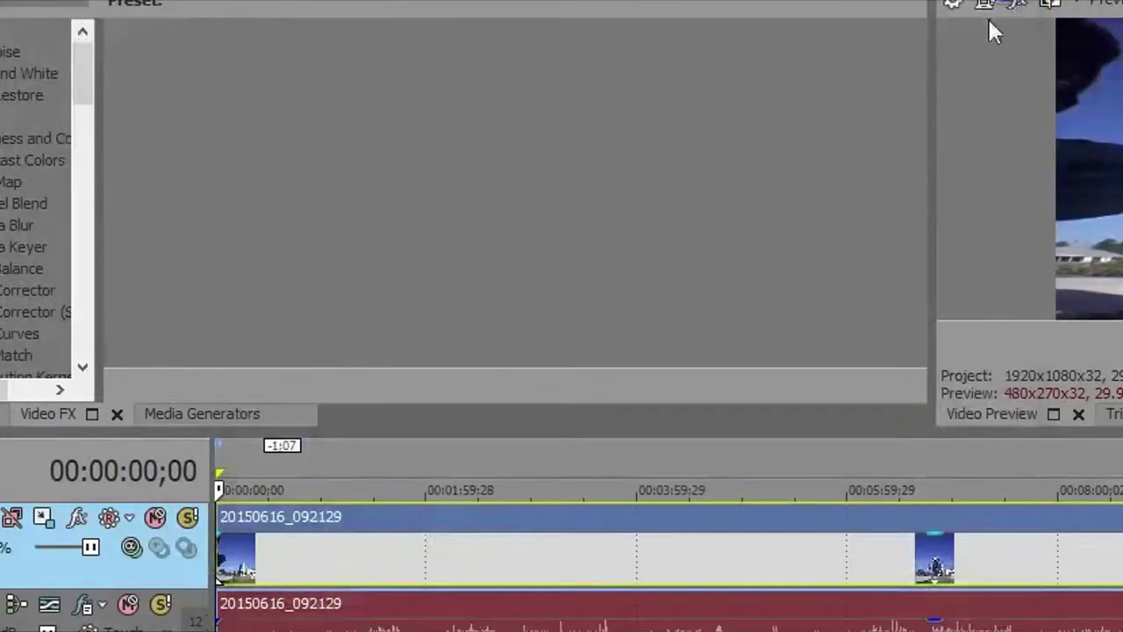
pyautogui.click(814, 384)
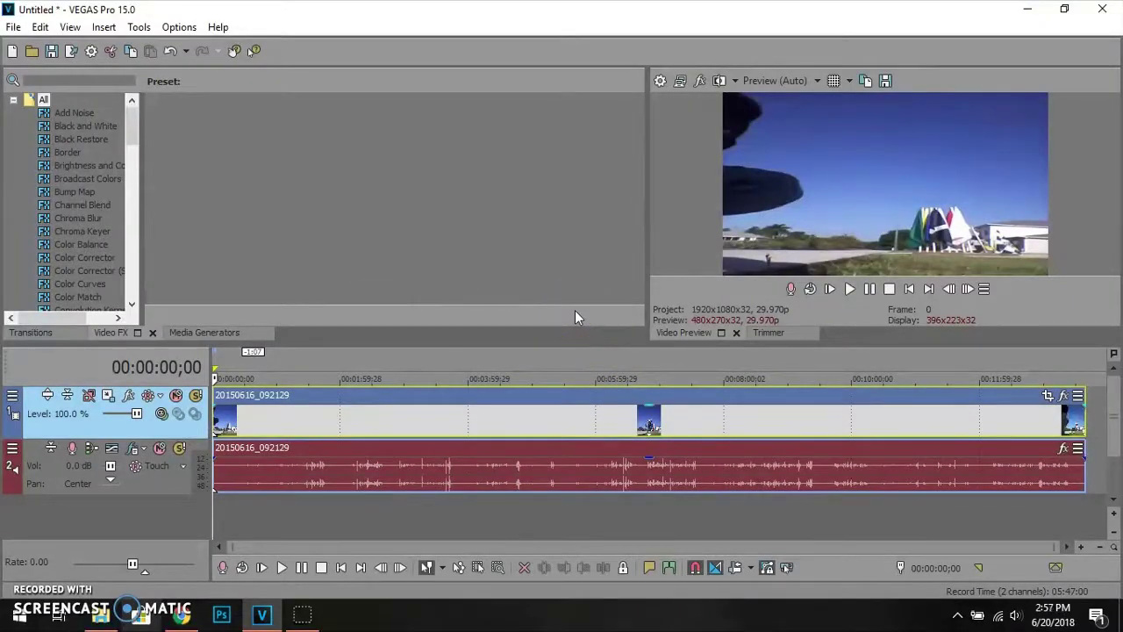